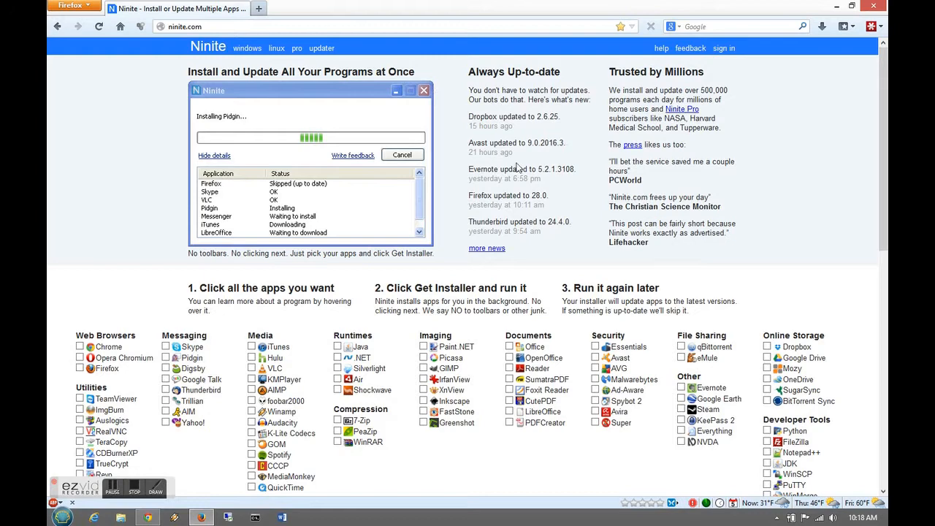
- Tick Thunderbird under Messaging on Ninite and request its installer, Ninite Thunderbird Installer.exe
left_click_drag(885, 152, 888, 210)
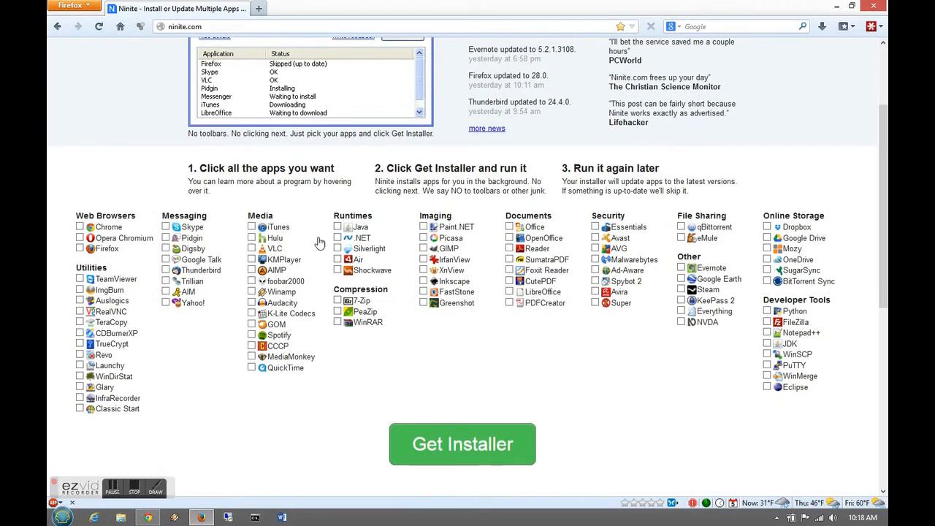
left_click(166, 270)
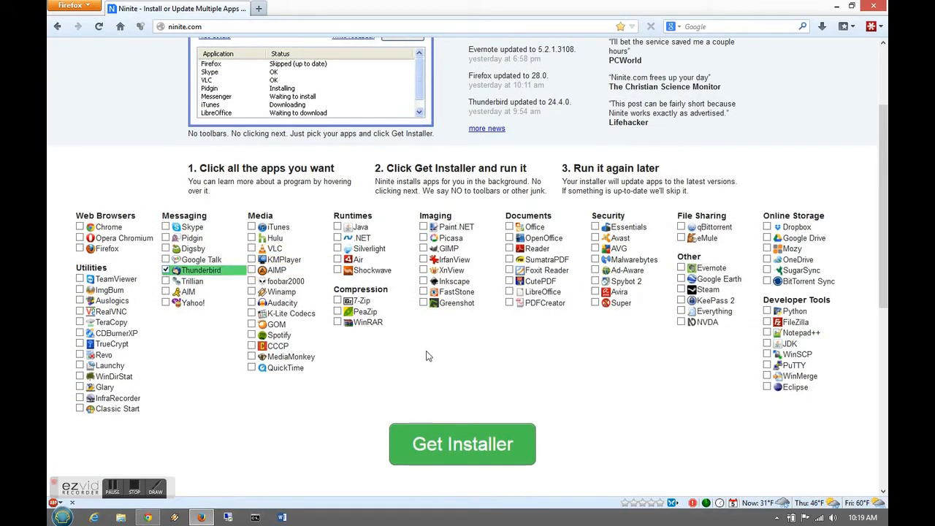
left_click(434, 445)
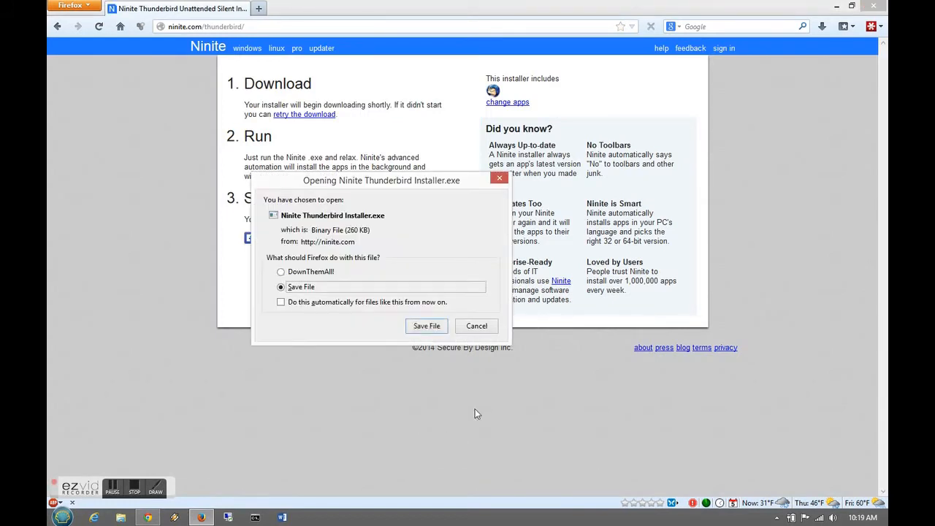
- Save Ninite Thunderbird Installer.exe and run it from the Firefox downloads list
left_click(431, 327)
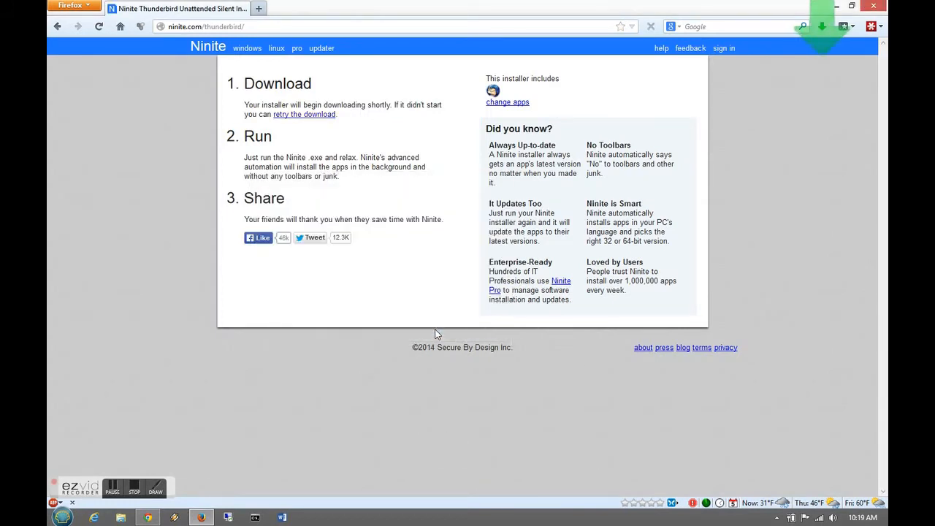
left_click(822, 29)
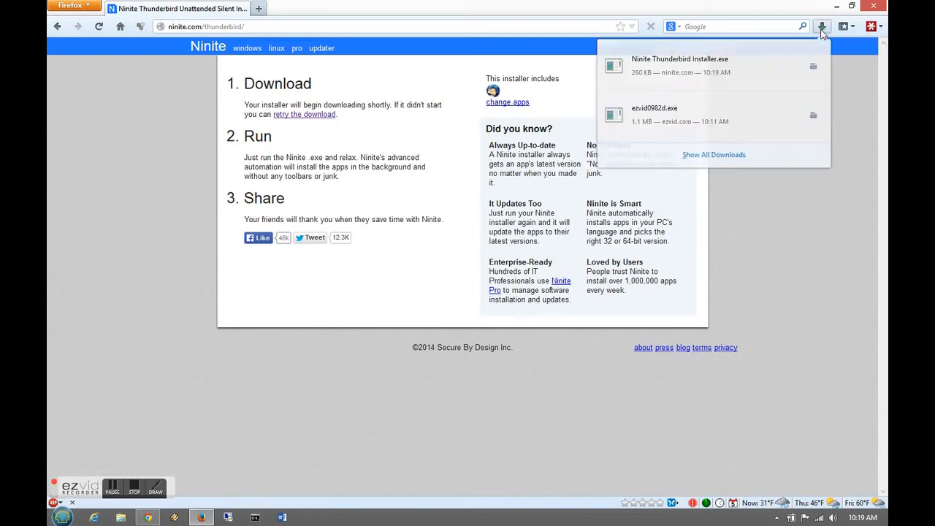
left_click(751, 75)
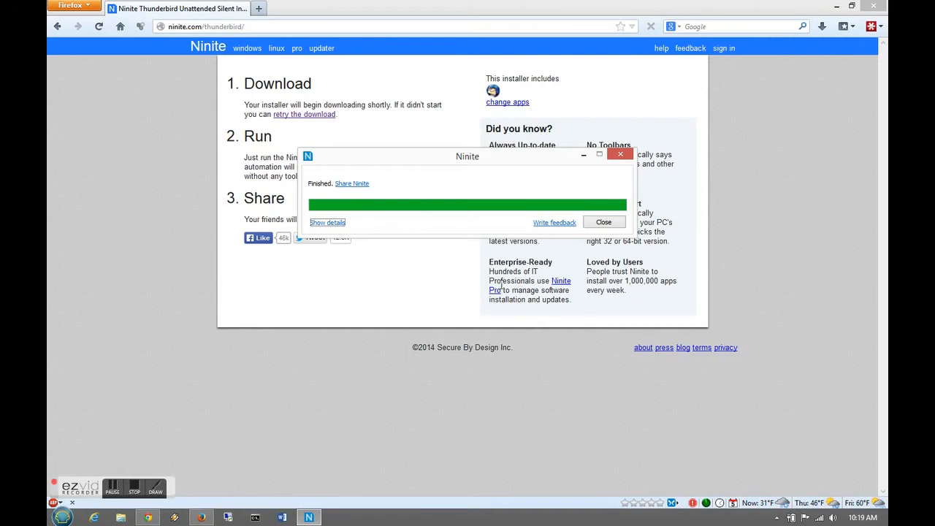
- Close the finished Ninite window and launch Mozilla Thunderbird by searching 'thund' in Start
left_click(603, 222)
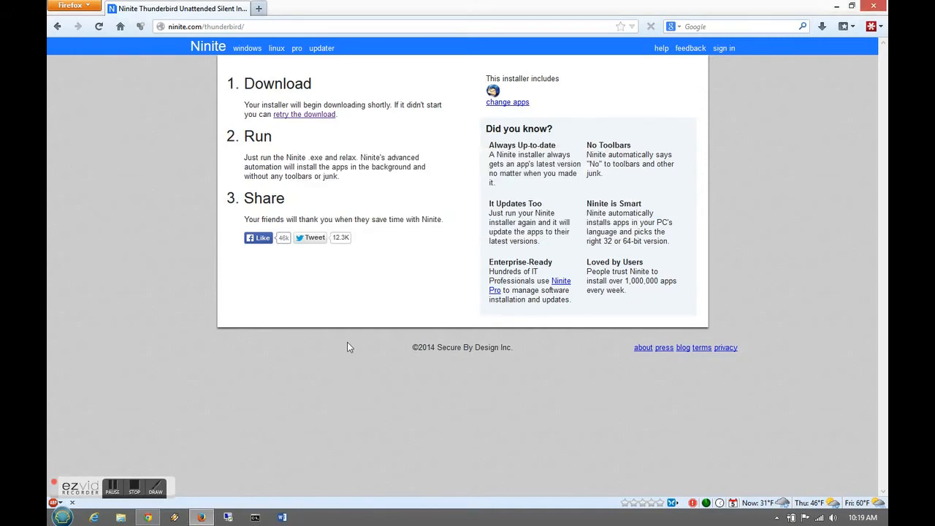
left_click(60, 517)
type("thunder")
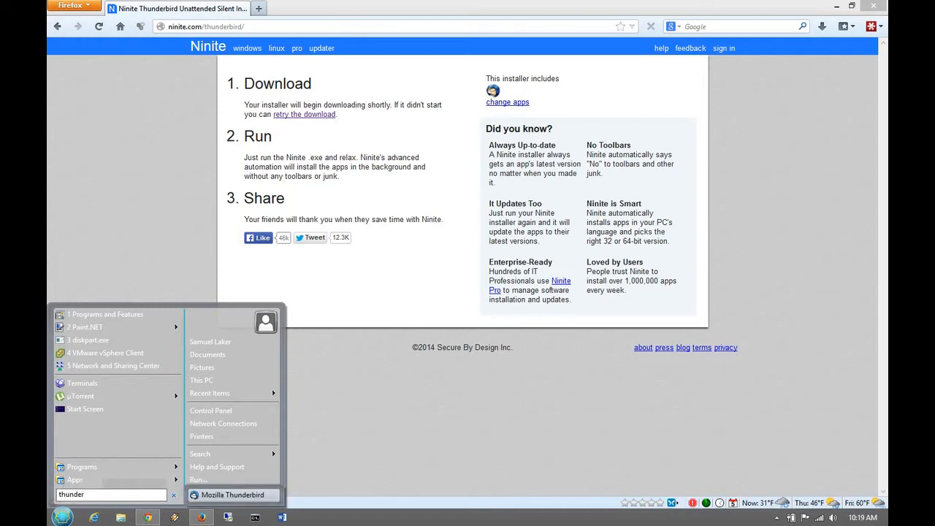
key("Return")
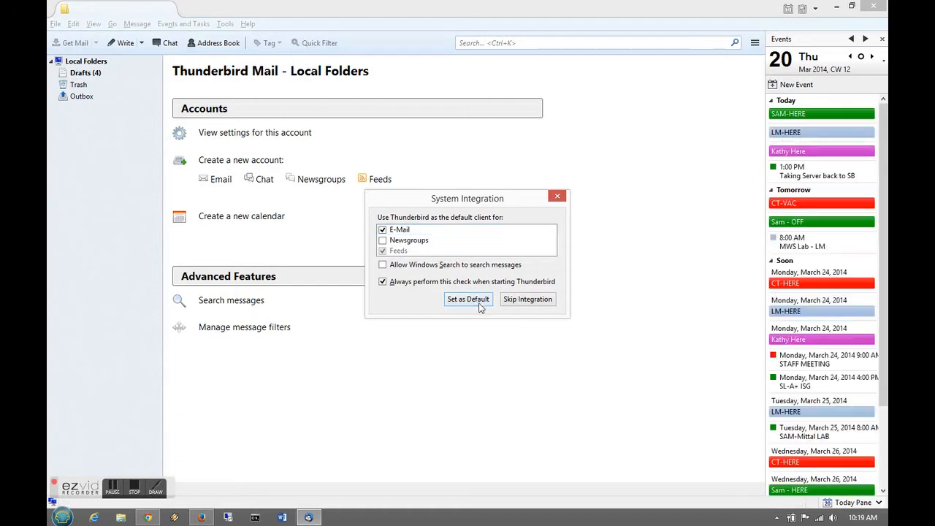
- Make Thunderbird the default mail client and choose to set up an existing email address
left_click(468, 300)
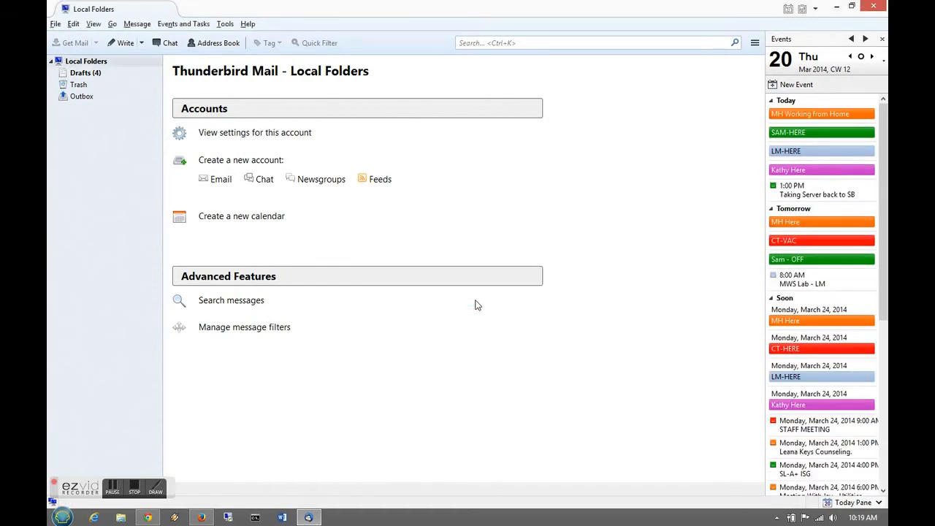
left_click(221, 185)
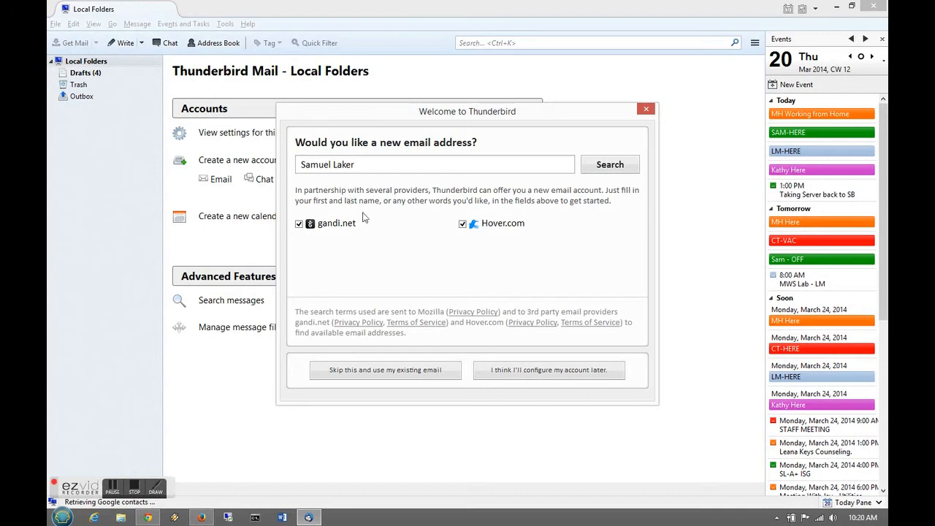
left_click(492, 371)
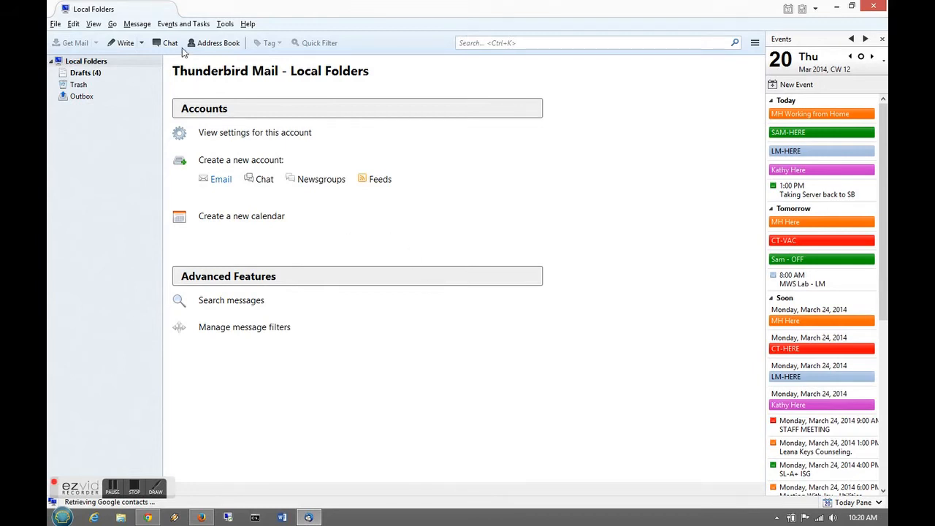
left_click(220, 180)
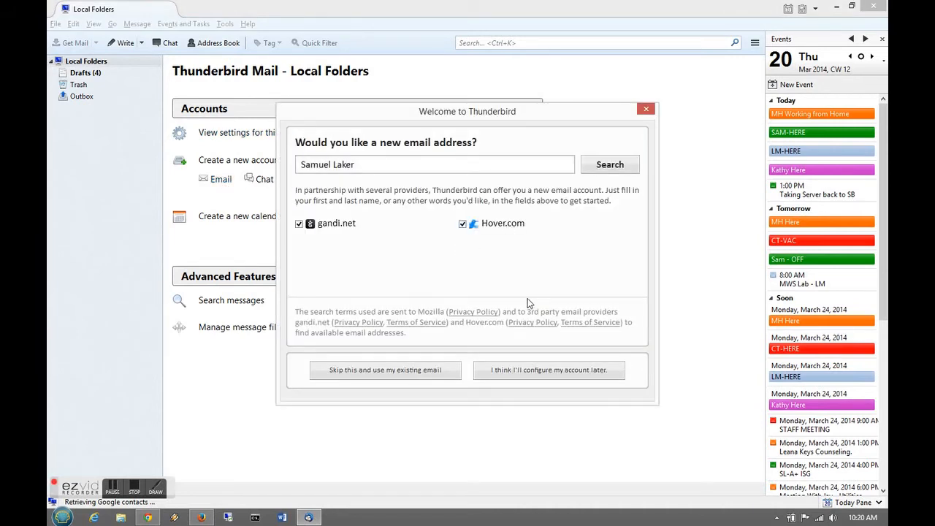
left_click(433, 370)
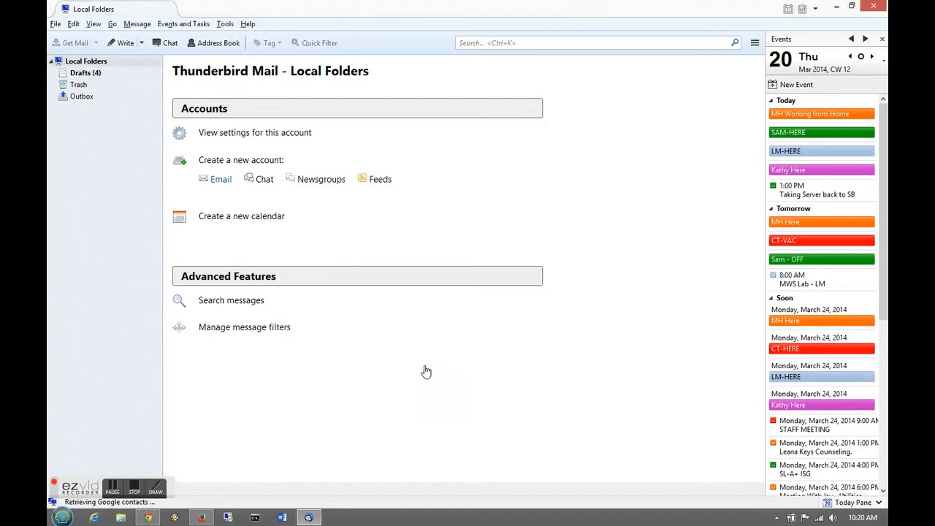
- Enter the Gmail address and password, then accept the IMAP configuration to create the account
left_click(422, 179)
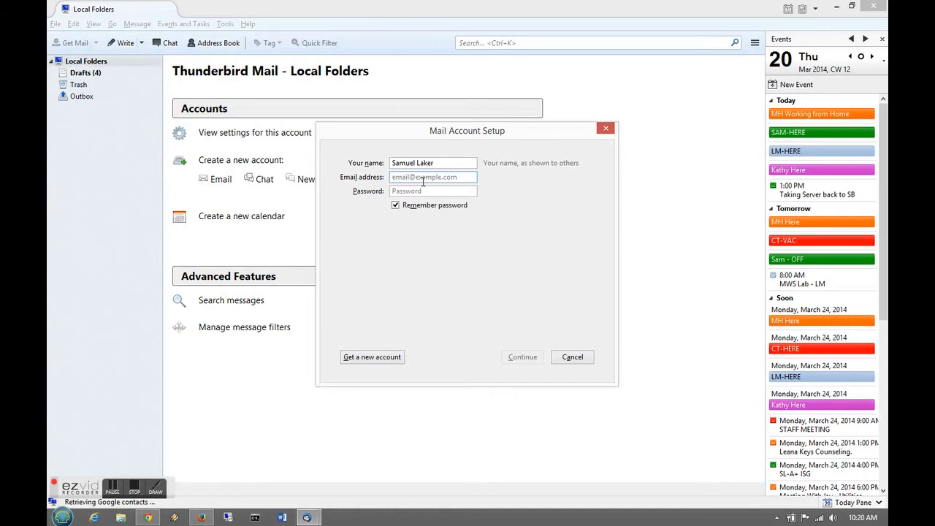
key("Tab")
type("•••••••••")
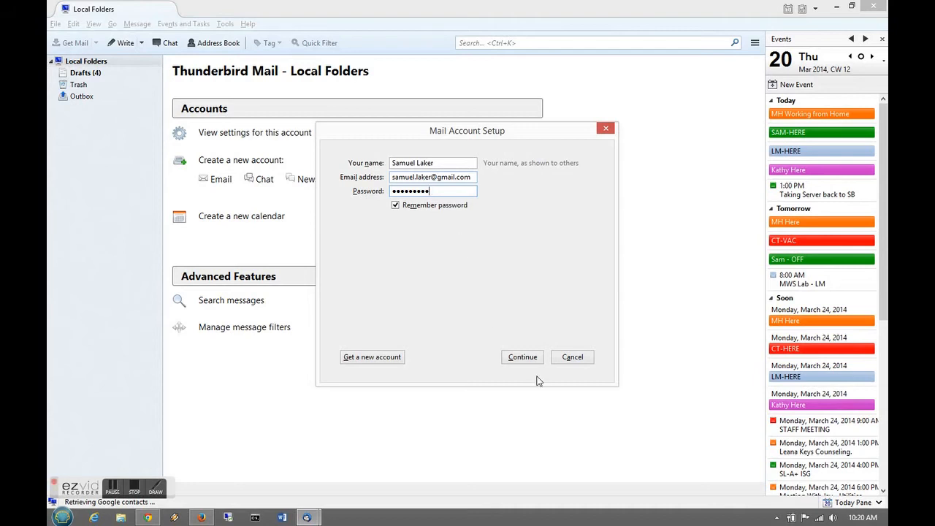
left_click(522, 357)
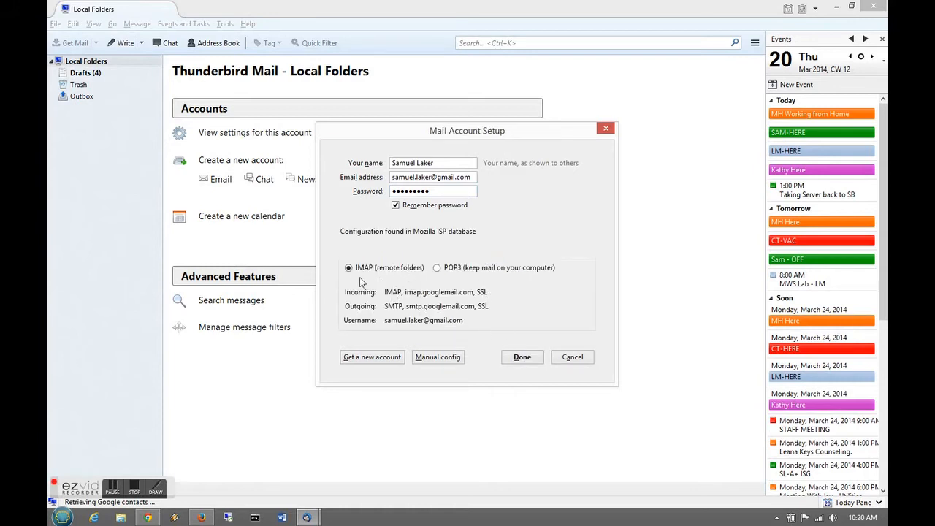
left_click(519, 357)
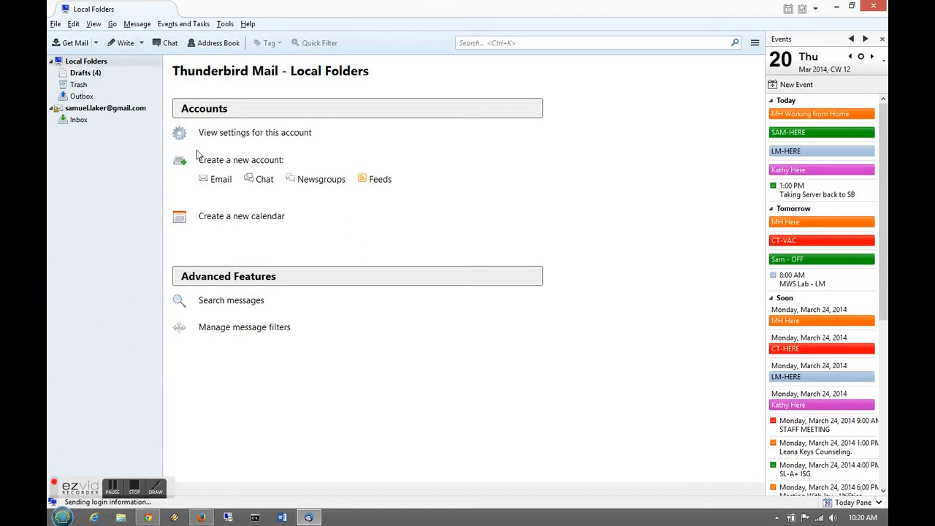
- Open the Gmail account's Inbox so its message headers start downloading
left_click(78, 119)
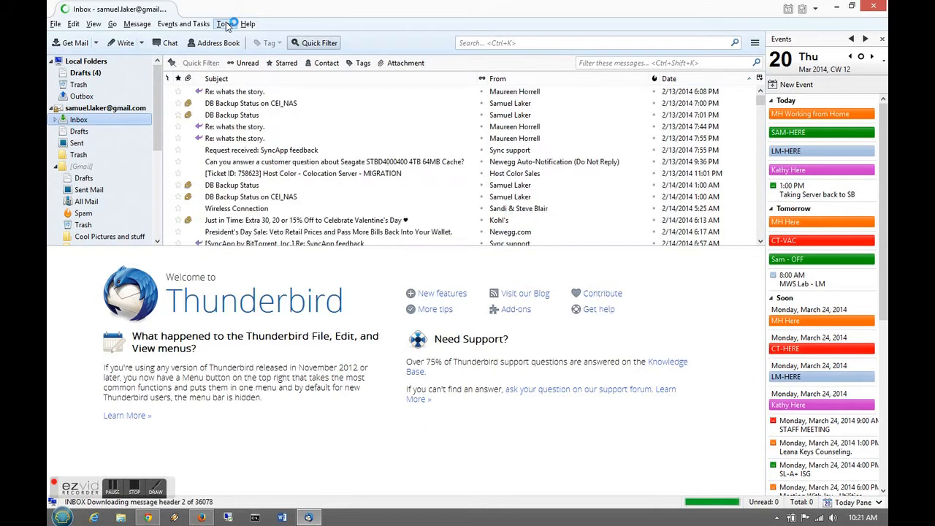
left_click(226, 24)
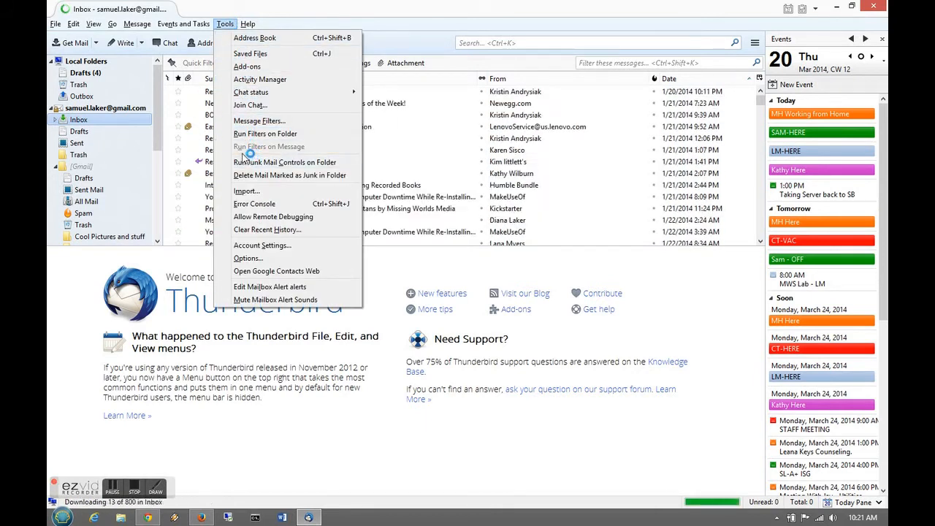
- Open Account Settings and choose Add Mail Account from Account Actions
left_click(255, 245)
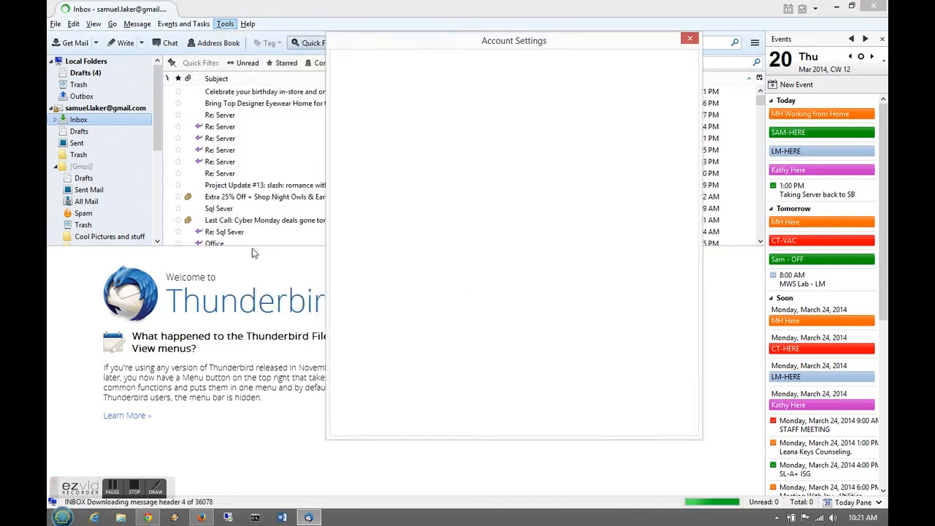
left_click_drag(430, 47, 359, 48)
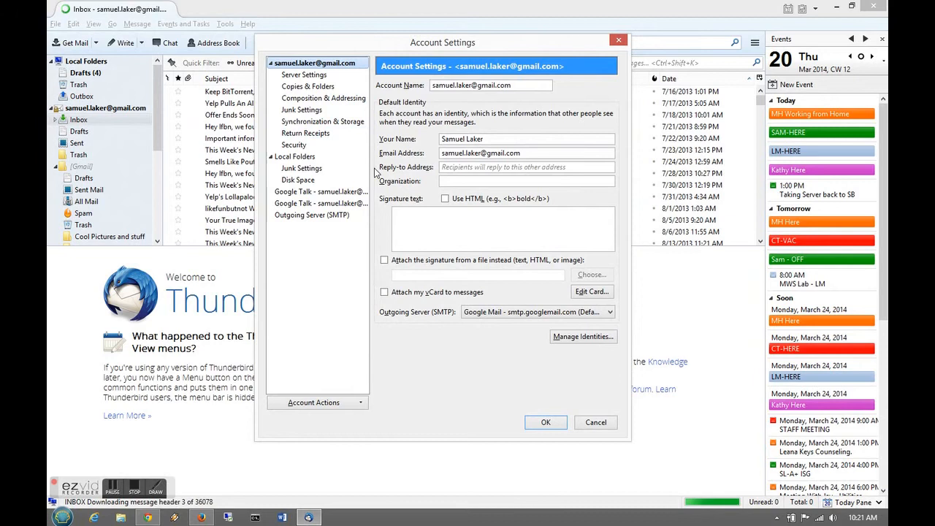
left_click(329, 404)
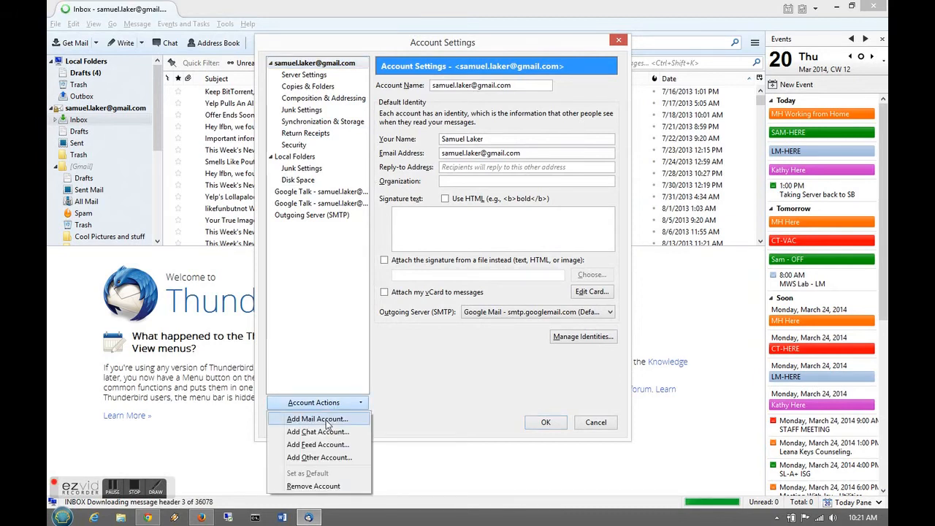
left_click(327, 421)
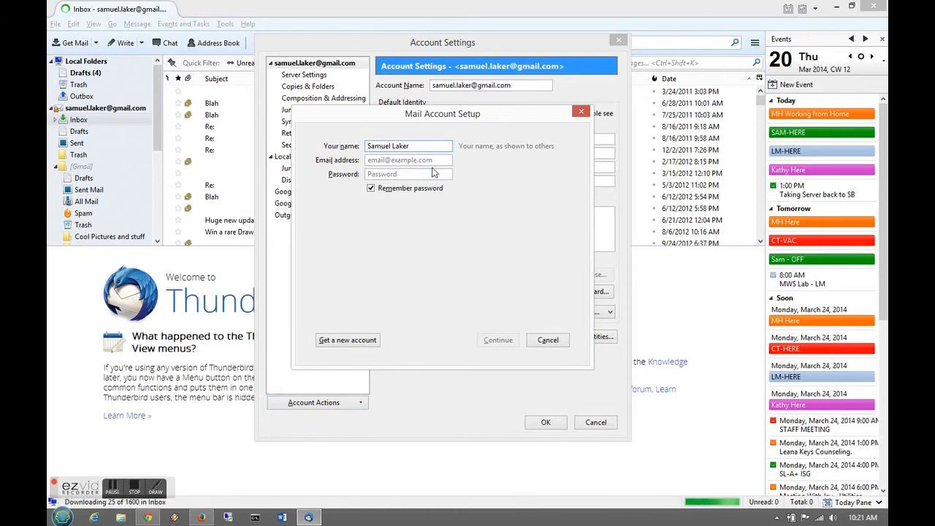
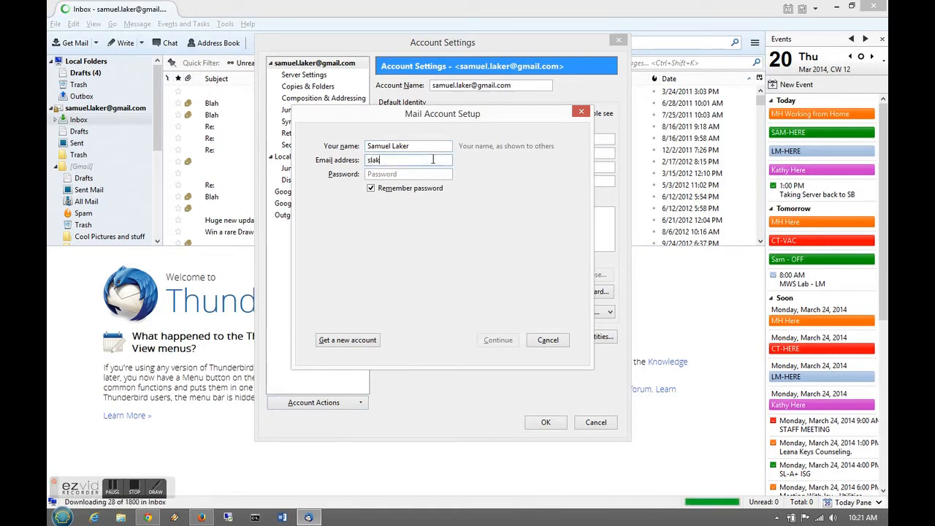
- Enter the Yahoo address and password, pick IMAP, finish, and close Account Settings
key("Tab")
type("pass•••••••")
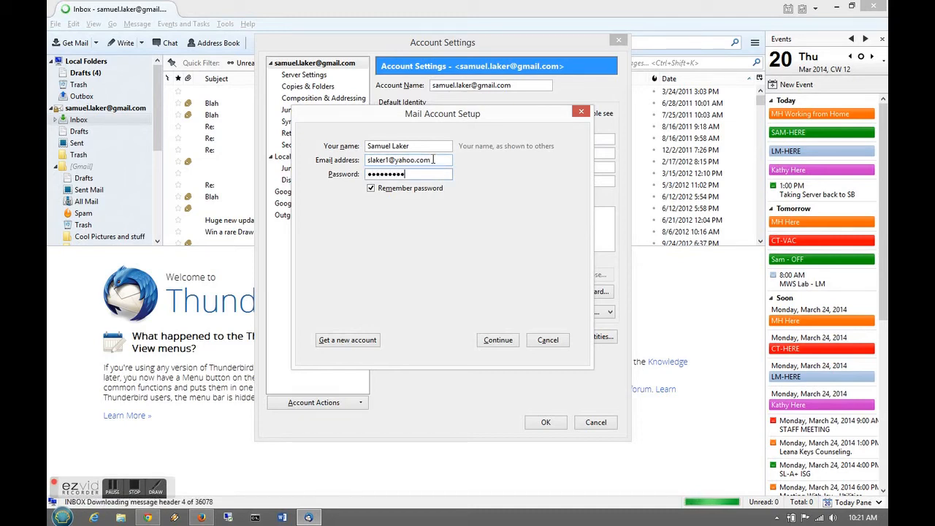
left_click(508, 345)
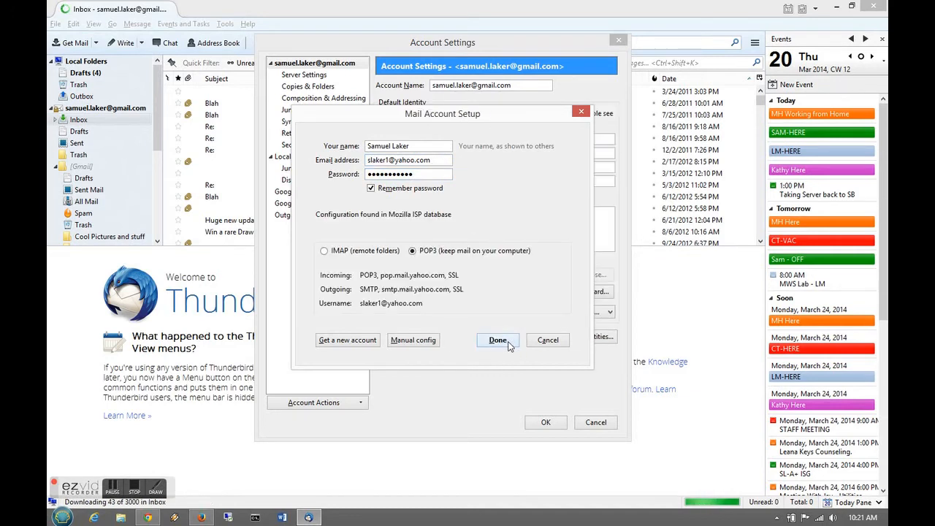
left_click(324, 251)
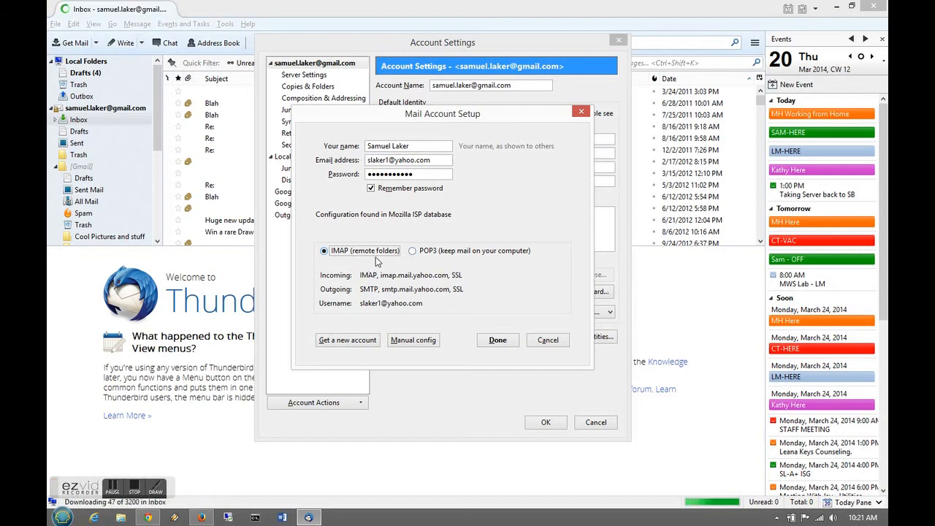
left_click(494, 343)
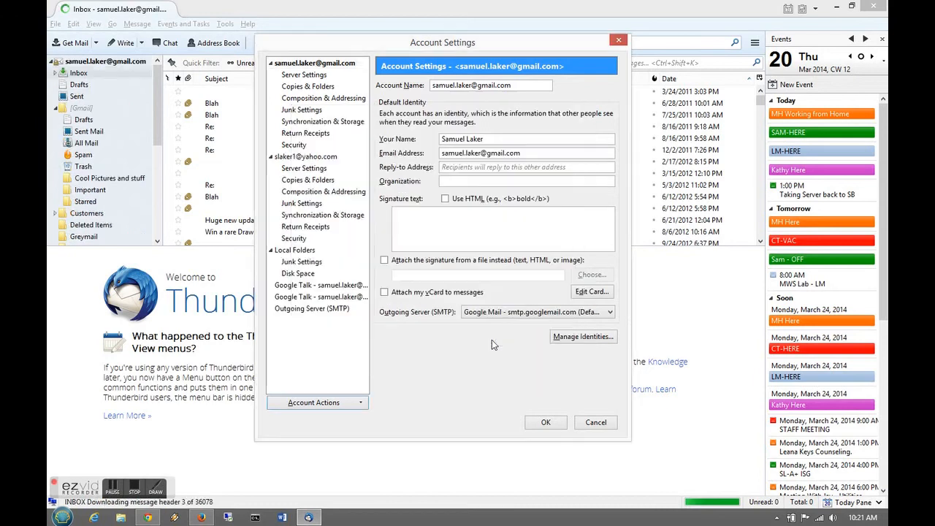
left_click(546, 424)
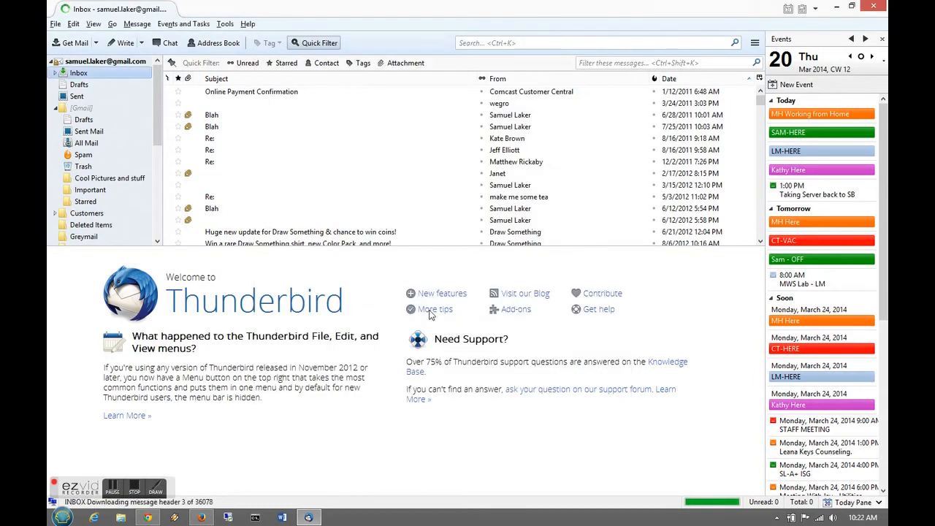
- Open the Yahoo Inbox and preview the Linkyo Super Saver Deals Alert message
left_click_drag(158, 140, 160, 212)
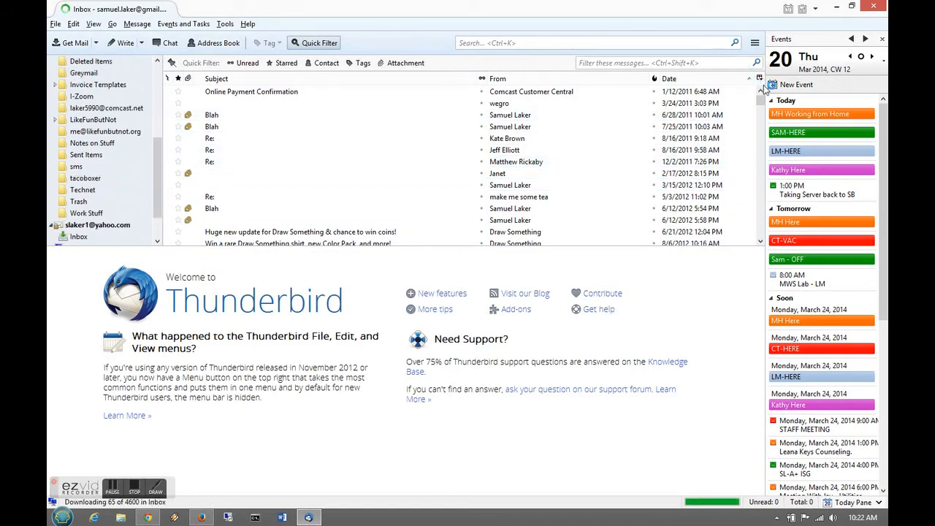
left_click(82, 237)
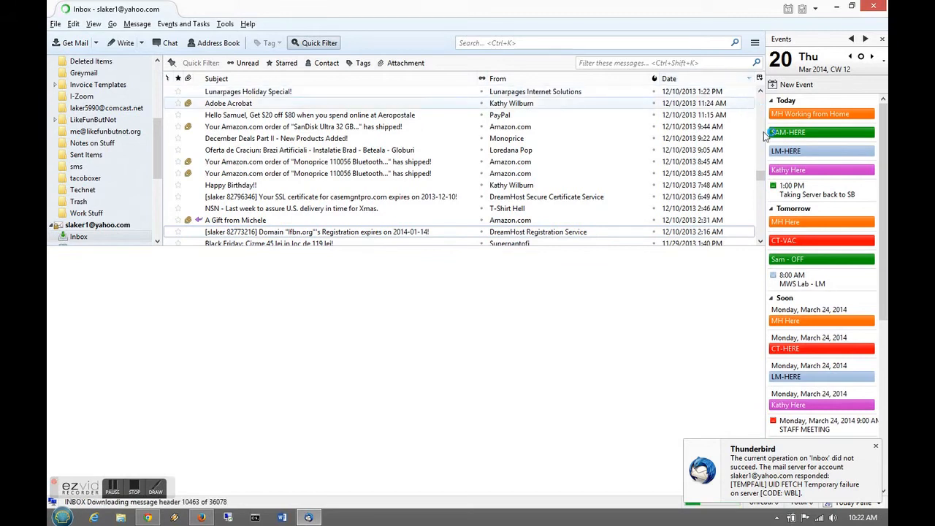
left_click_drag(766, 173, 749, 84)
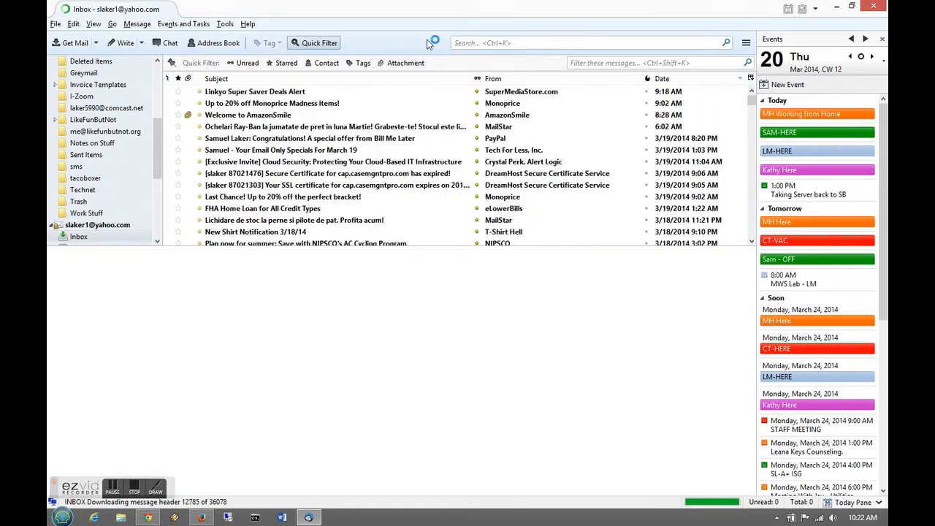
left_click(239, 94)
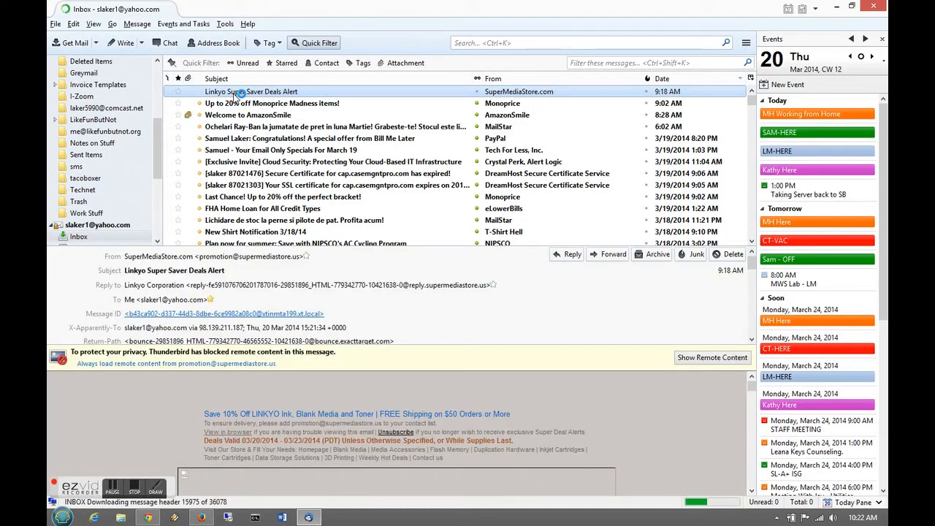
- Extend the selection with Shift+Down, then select all Yahoo Inbox messages with Ctrl+A
key("shift+Down")
key("shift+Down")
key("shift+Down")
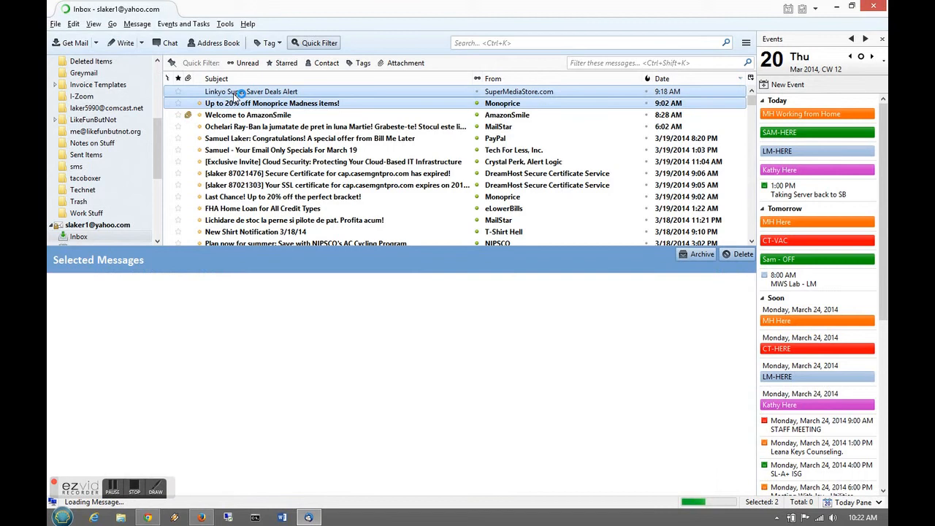
key("shift+Down")
key("shift+Down")
key("shift+Down")
key("shift+Down")
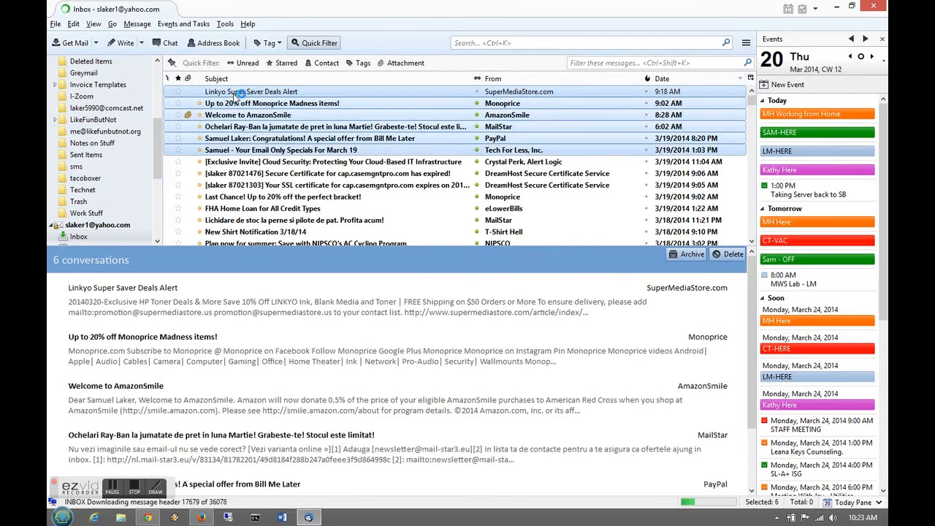
key("shift+Down")
key("shift+Down")
key("shift+Down")
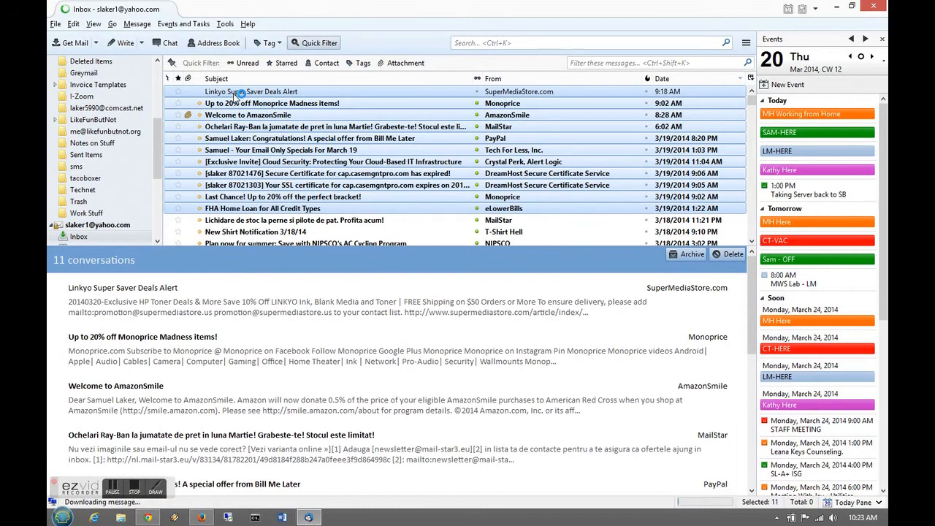
key("ctrl+a")
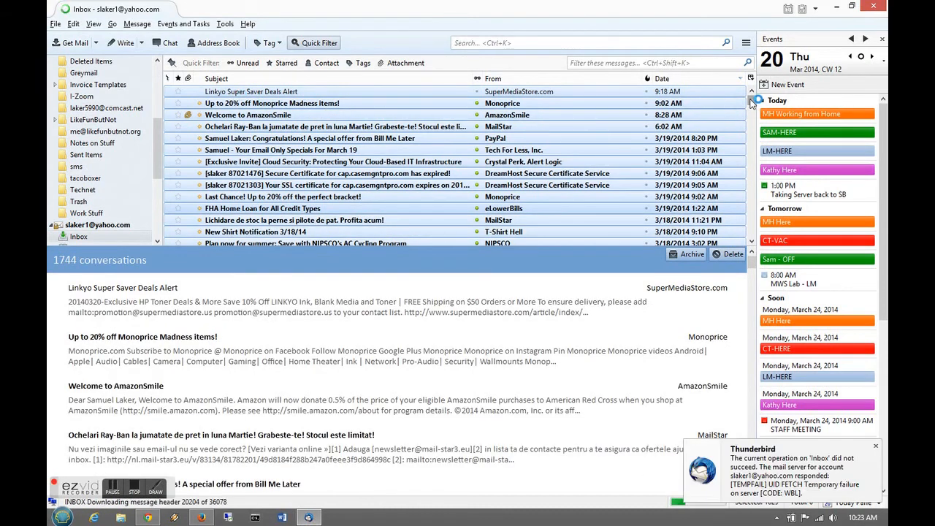
left_click_drag(759, 130, 740, 86)
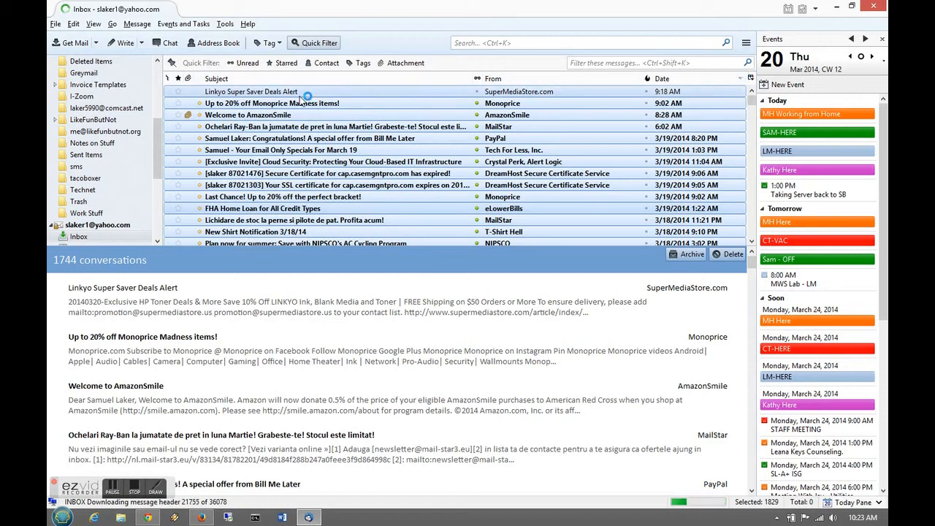
- Browse Copy To destinations (Gmail Inbox, Local Folders) for the selected messages, then cancel with Escape
right_click(285, 95)
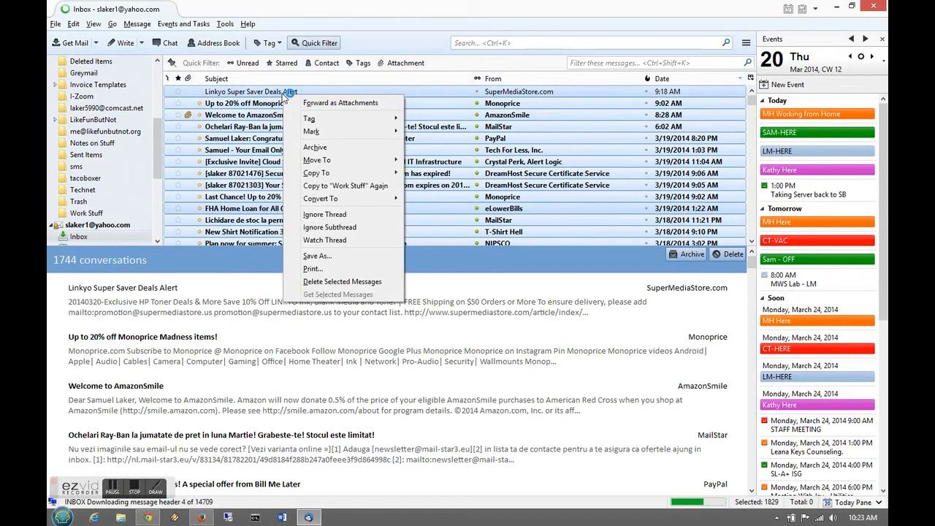
mouse_move(322, 173)
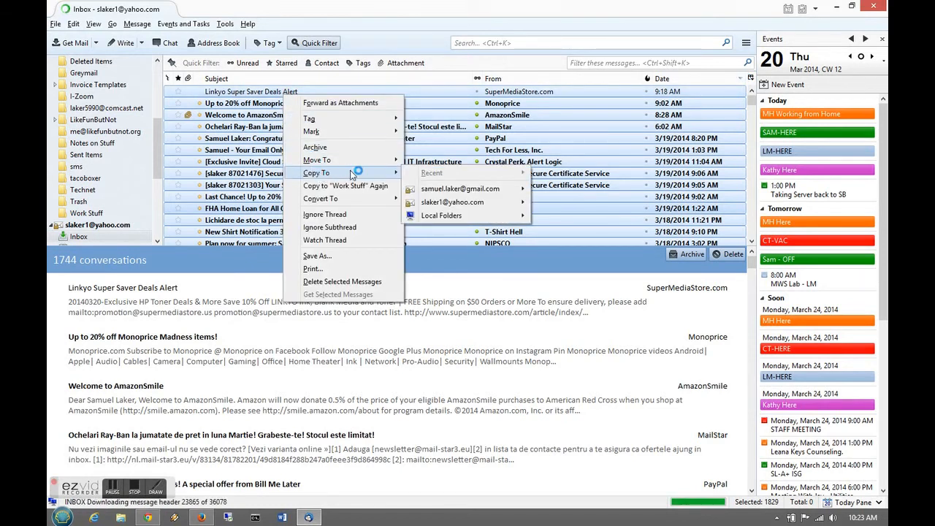
mouse_move(428, 190)
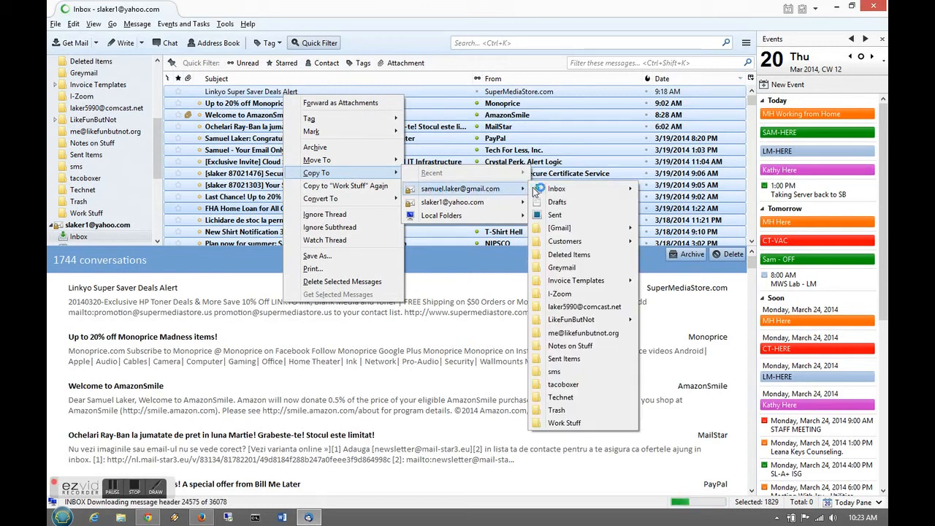
mouse_move(545, 190)
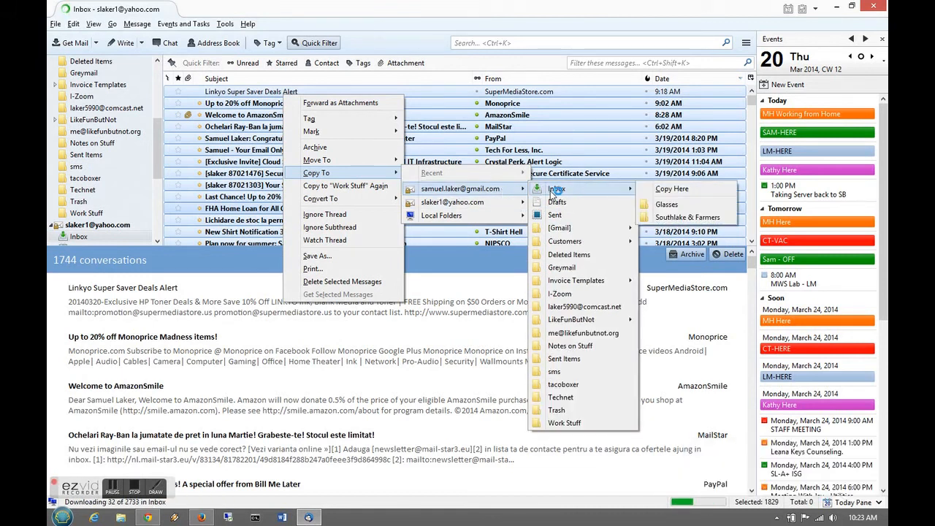
mouse_move(431, 214)
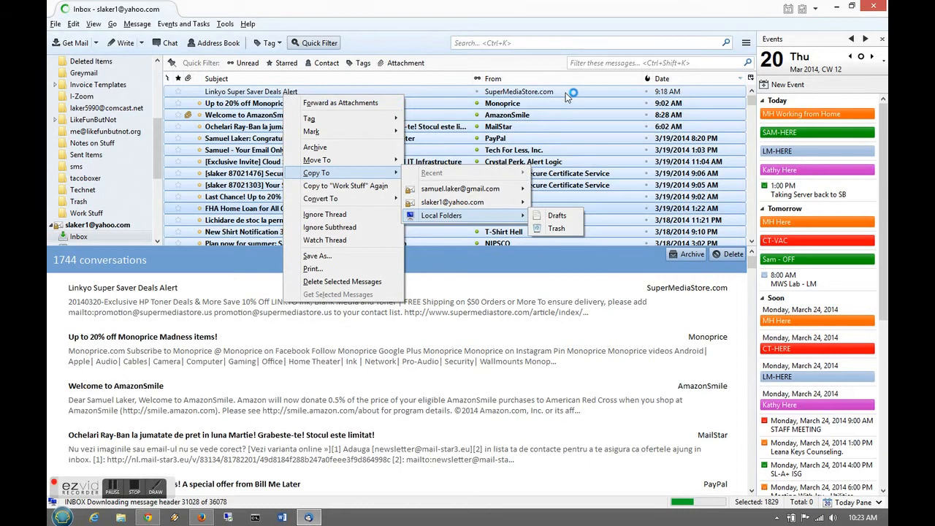
key("Escape")
key("Escape")
key("Escape")
key("Escape")
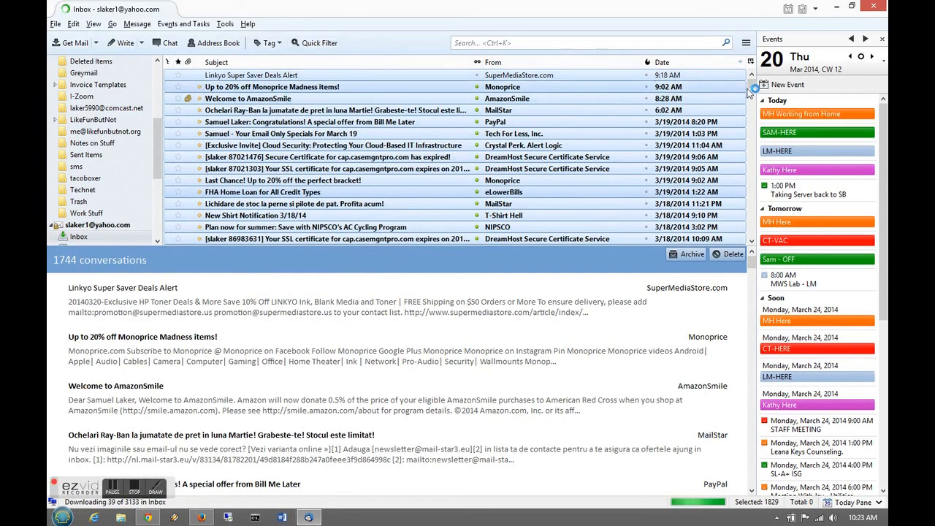
- Select the 14 newest Yahoo inbox messages and copy them into the Gmail account's Inbox
left_click(299, 75)
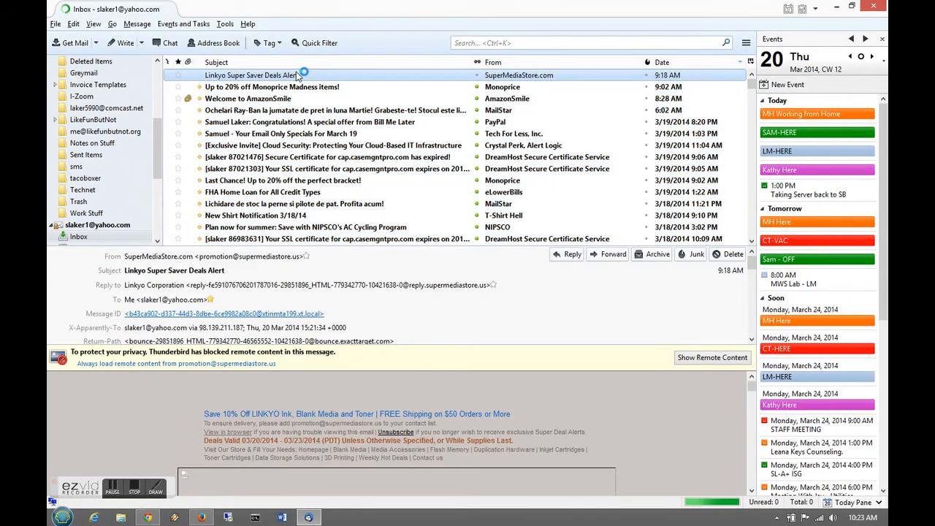
key("shift+Down")
key("shift+Down")
key("shift+Down")
key("shift+Down")
key("shift+Down")
key("shift+Down")
key("shift+Down")
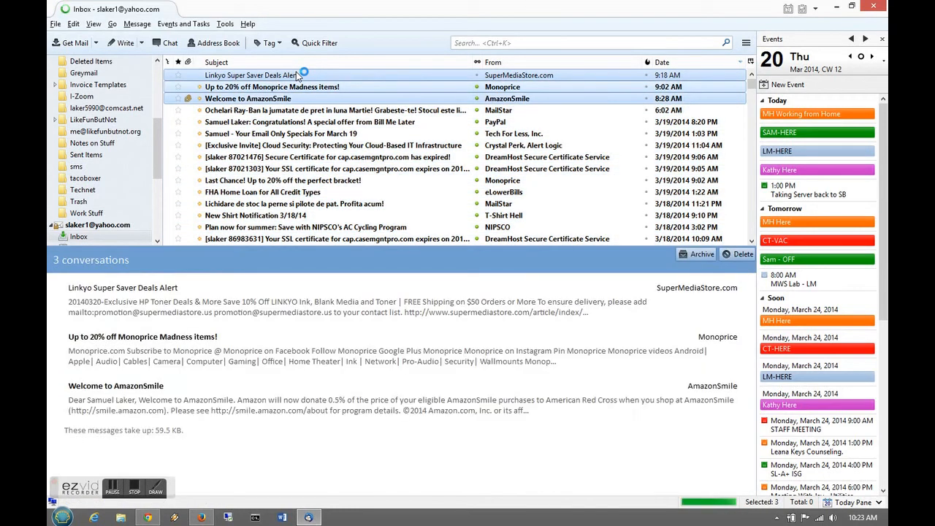
key("shift+Down")
key("shift+Down")
key("shift+Down")
key("shift+Down")
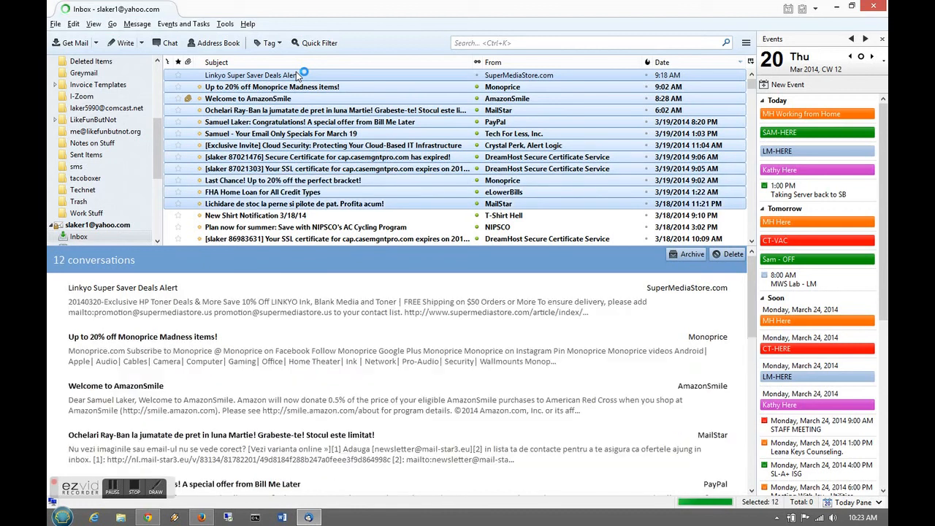
key("shift+Down")
key("shift+Down")
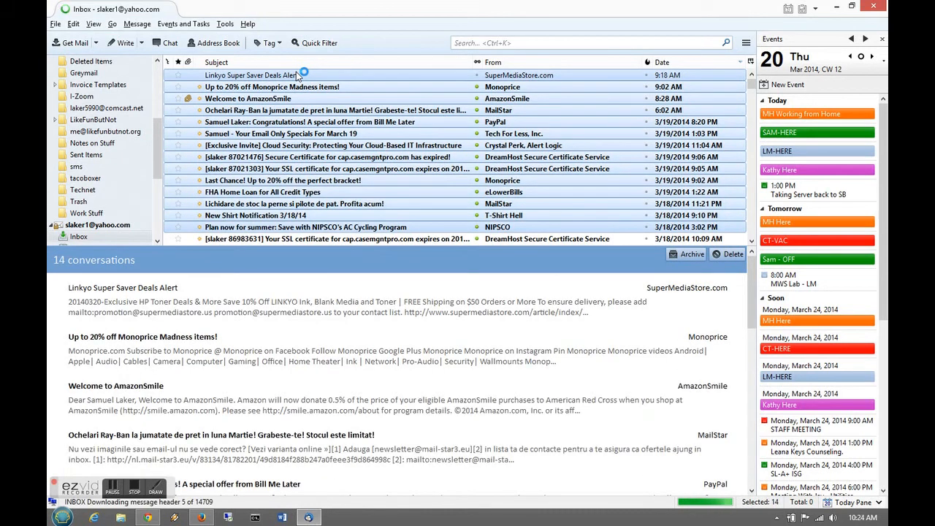
right_click(241, 77)
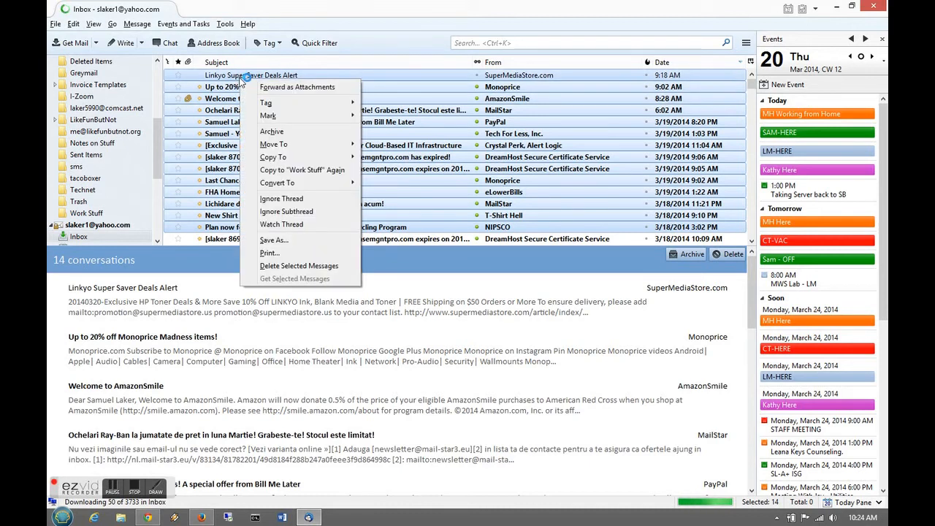
mouse_move(309, 156)
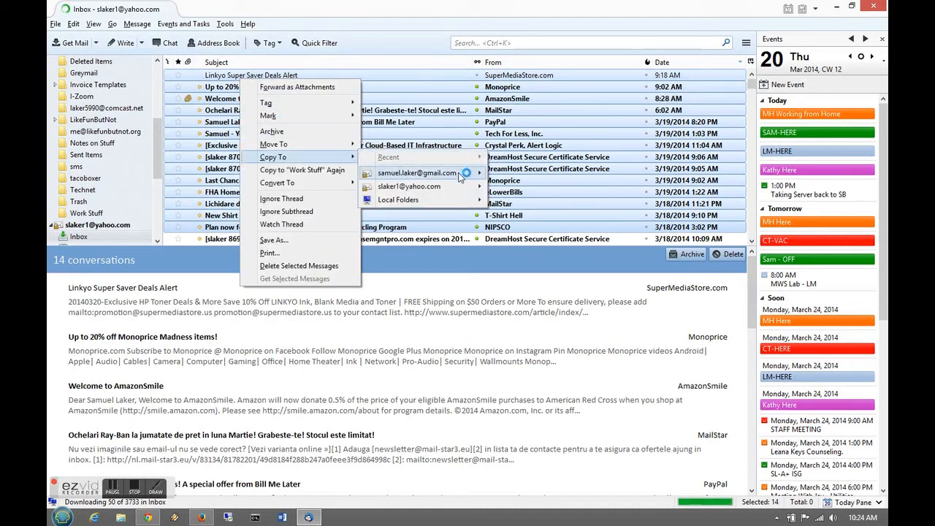
mouse_move(462, 179)
mouse_move(526, 173)
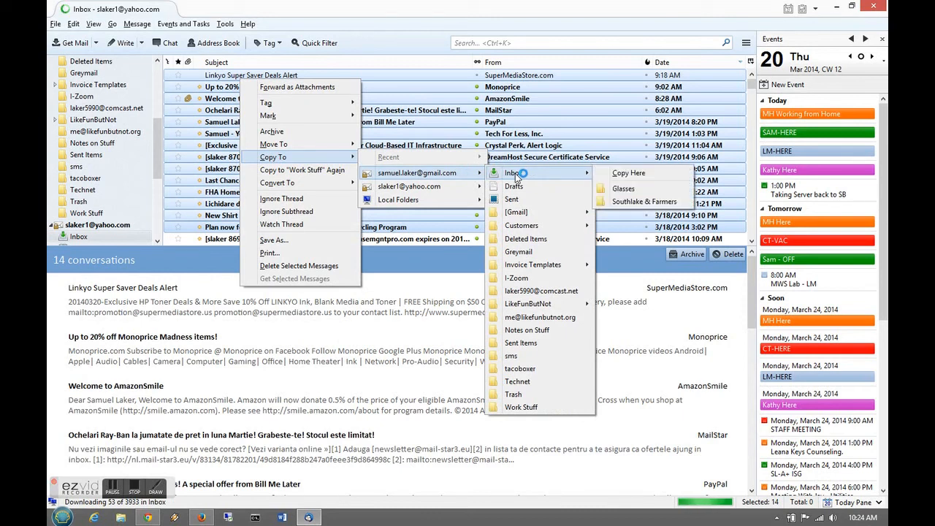
left_click(628, 173)
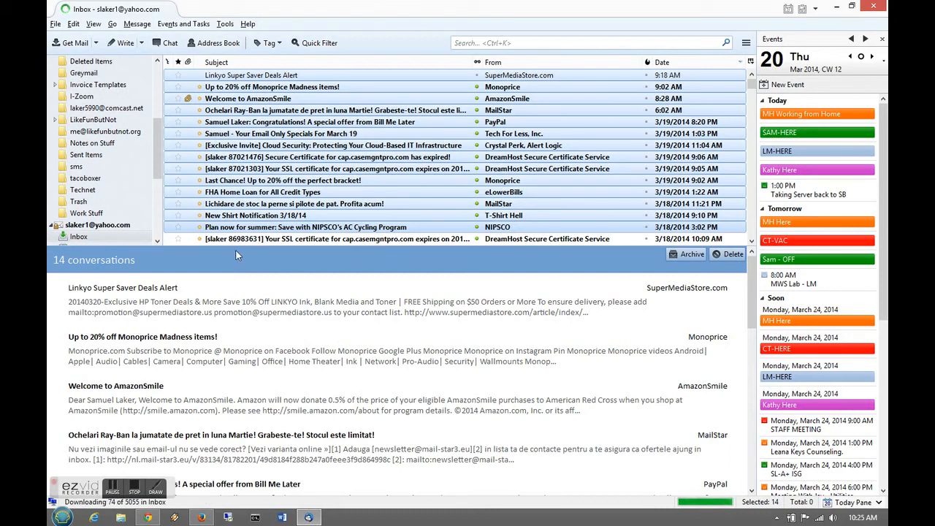
- Open the Gmail Inbox and sort its 36092 messages by date, newest first
left_click_drag(157, 164, 157, 87)
left_click(92, 75)
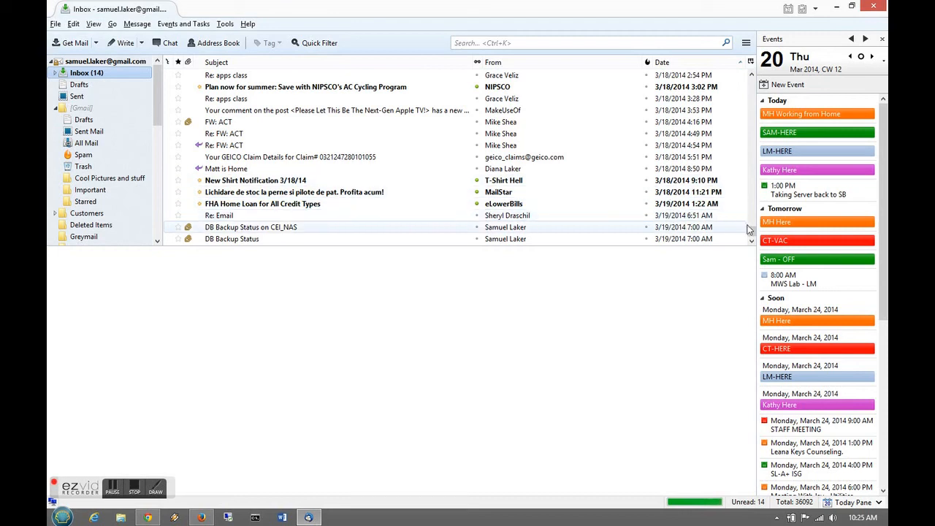
mouse_move(752, 234)
left_mouse_down()
mouse_move(753, 201)
mouse_move(749, 243)
left_mouse_up()
left_click(665, 63)
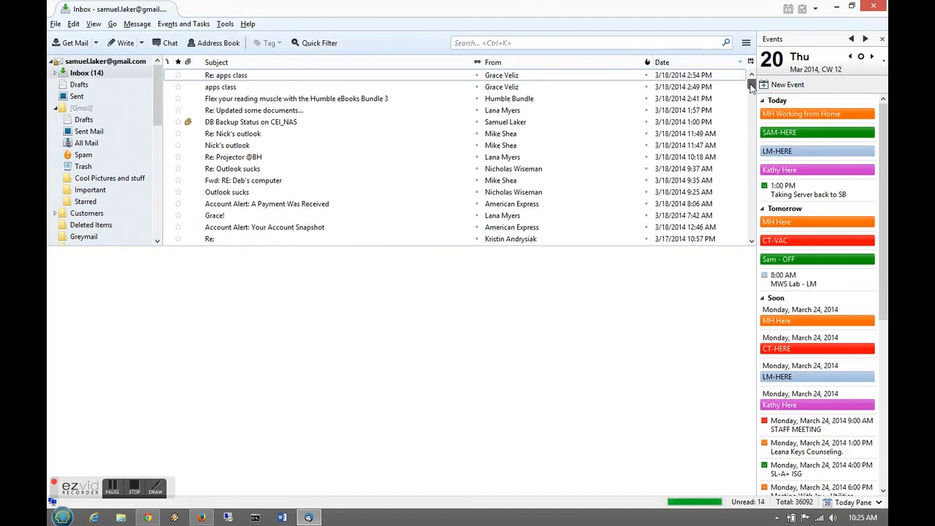
left_click_drag(750, 85, 752, 79)
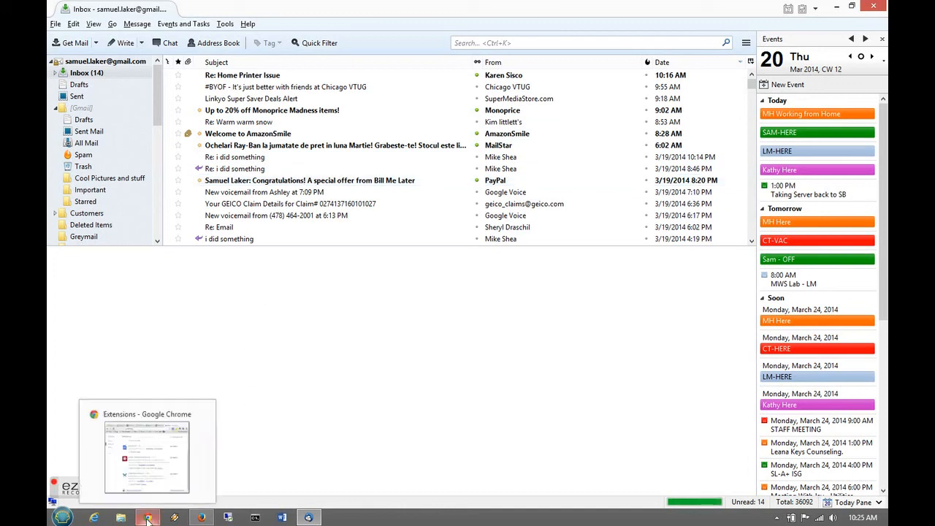
- Minimize the Chrome Extensions window and bring Firefox to the front
left_click(150, 471)
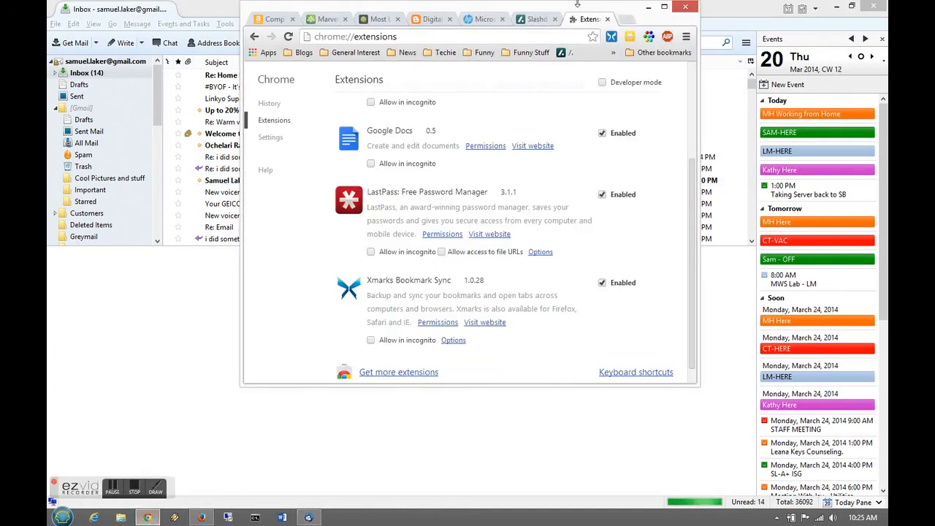
left_click(647, 7)
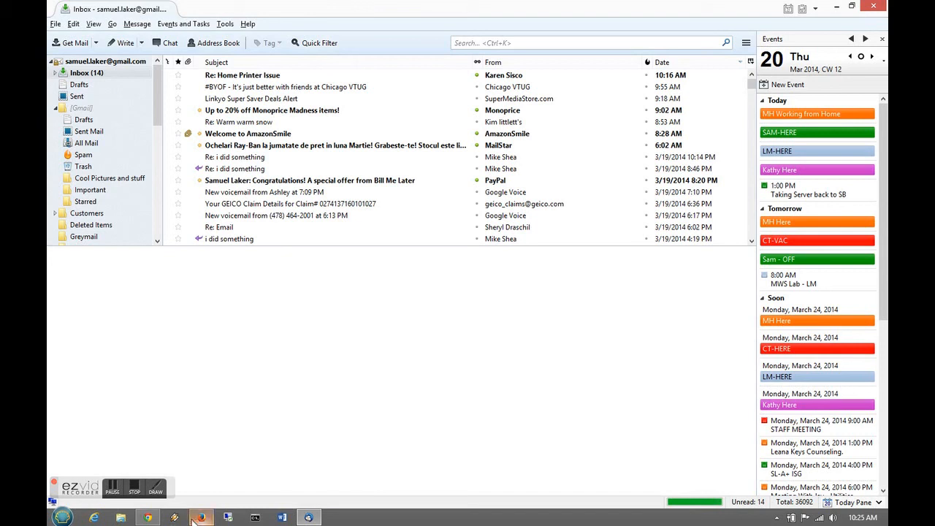
left_click(201, 518)
- Go to gmail.com in Firefox's address bar
left_click(315, 25)
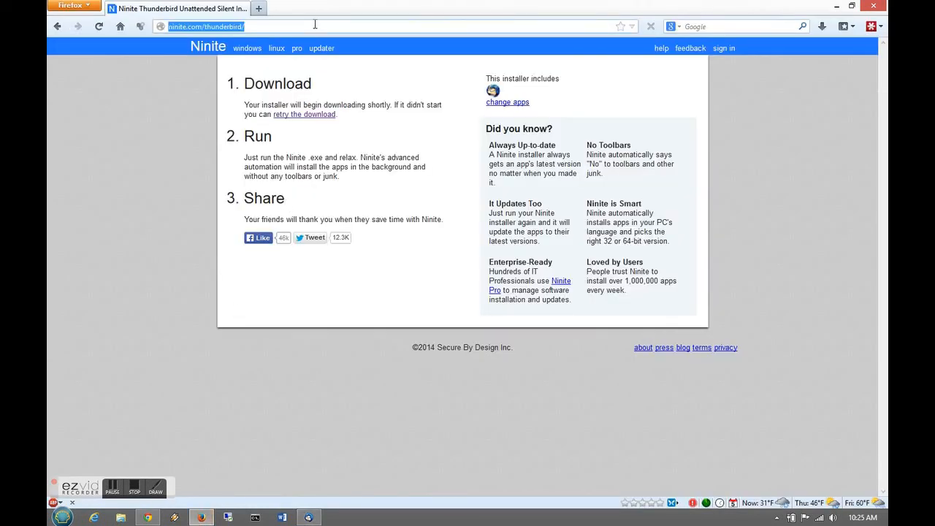
type("gmakil")
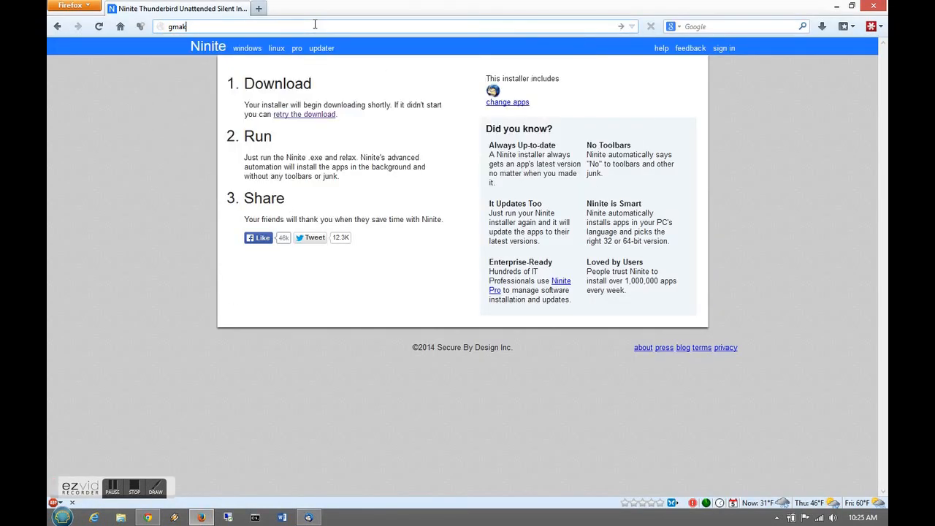
key("BackSpace")
type("il")
key("Return")
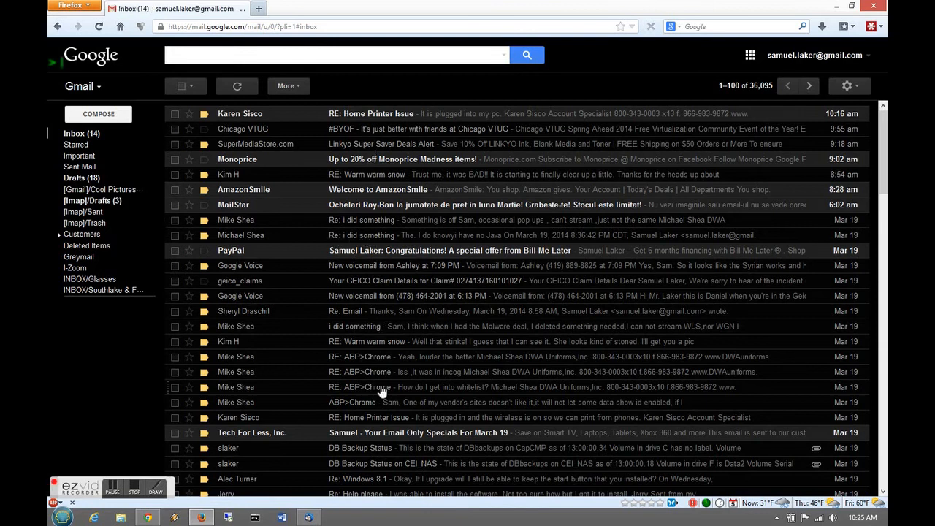
- Scroll through the Gmail web inbox and open the 'RE: Warm warm snow' message
left_click(883, 257)
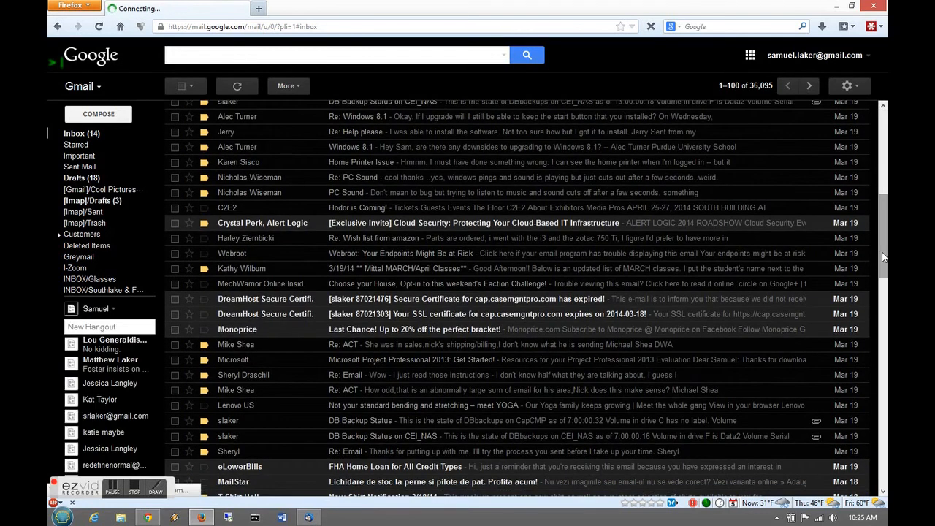
left_click_drag(882, 257, 865, 171)
left_click(865, 169)
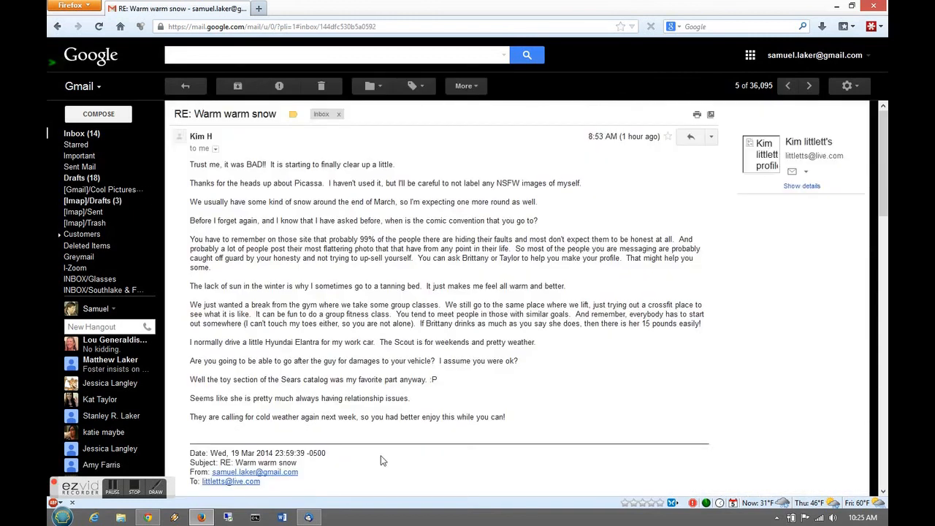